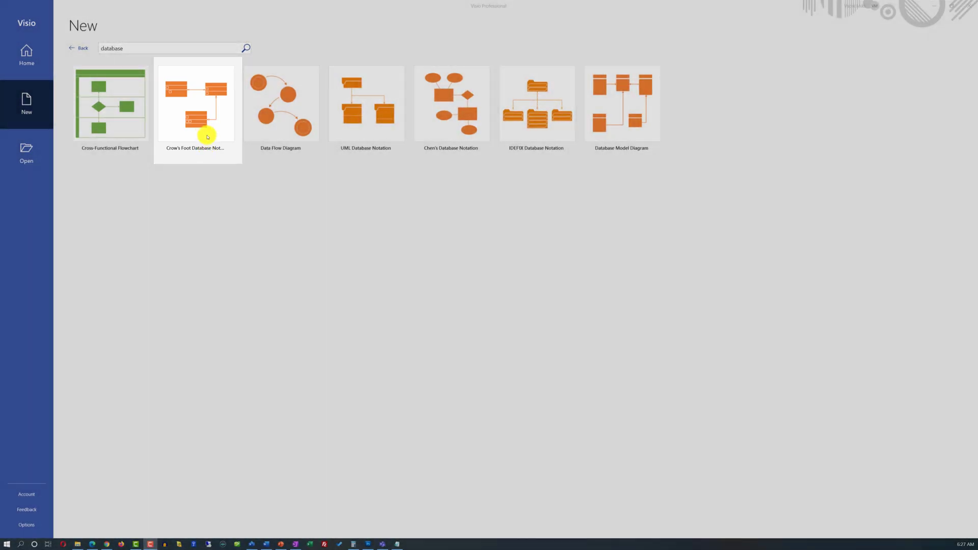
Create a new blank drawing from the Crow's Foot Database Notation template
double_click(208, 137)
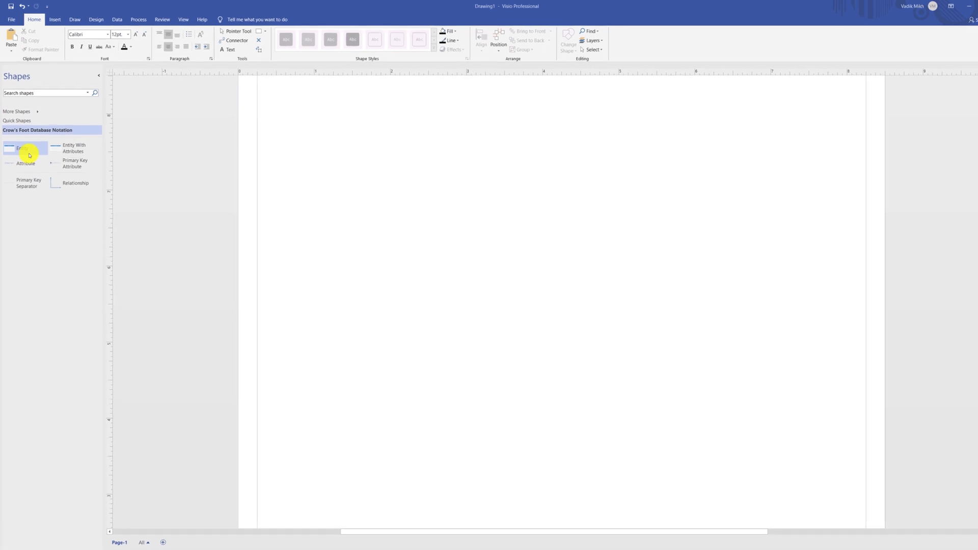
Place a plain Entity and, beside it, an Entity With Attributes shape on the page
drag(30, 161, 535, 338)
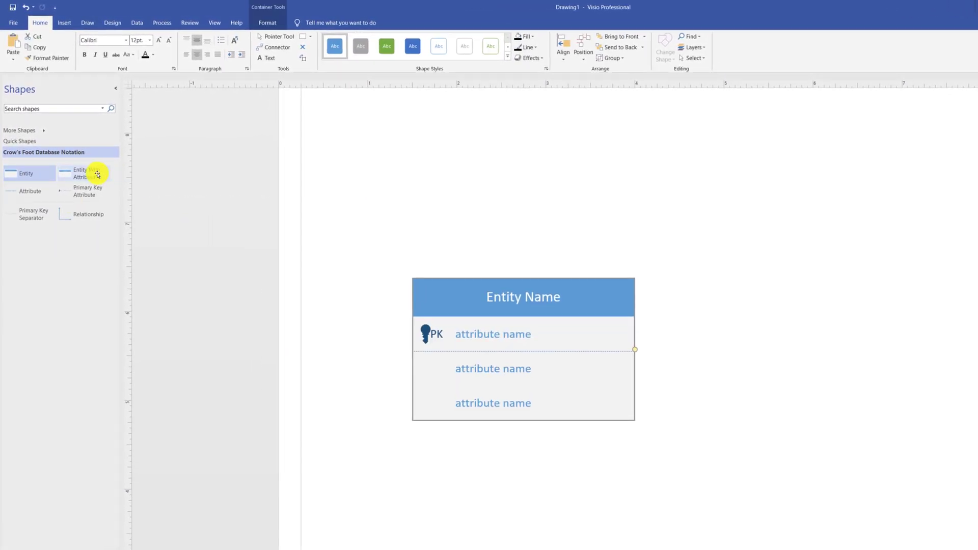
drag(93, 173, 827, 342)
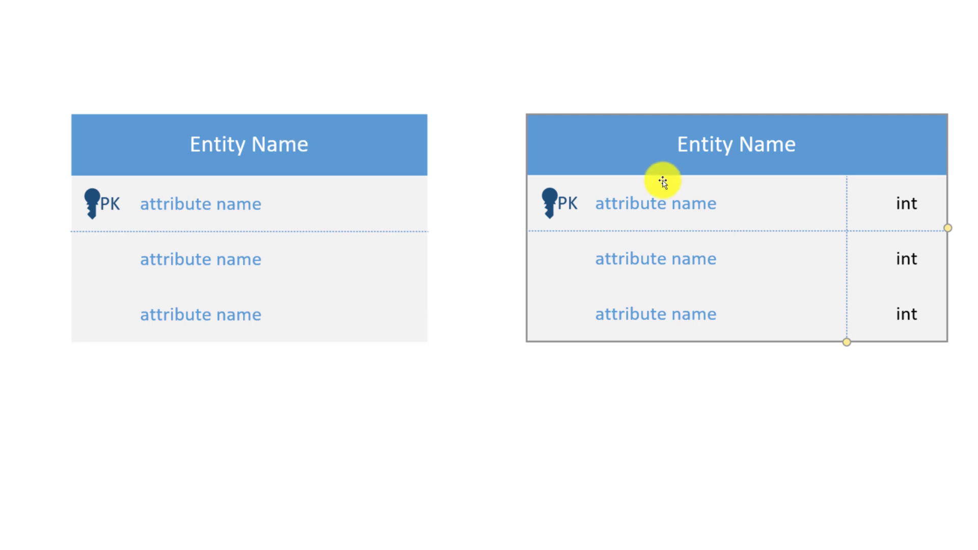
Cut the right-hand Entity With Attributes shape so only the plain entity remains
click(665, 162)
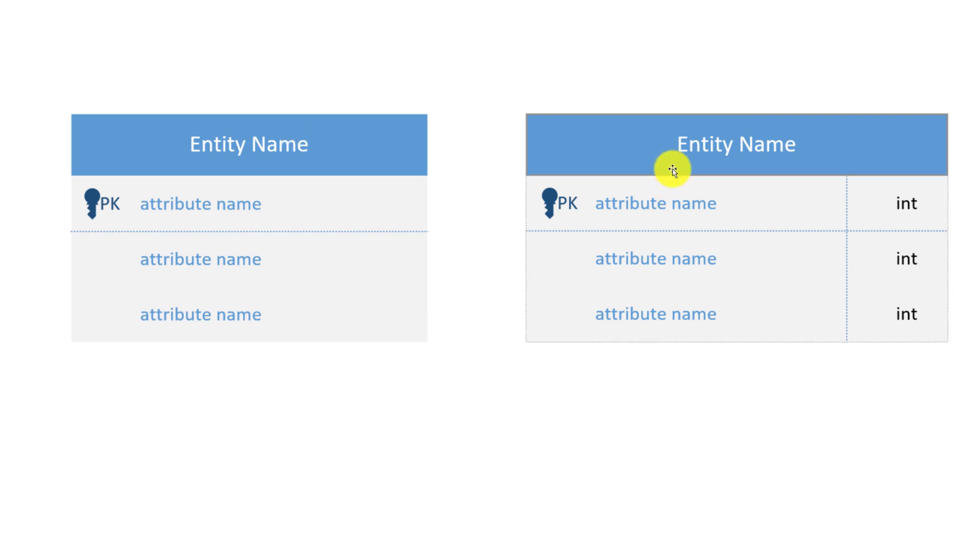
right_click(636, 158)
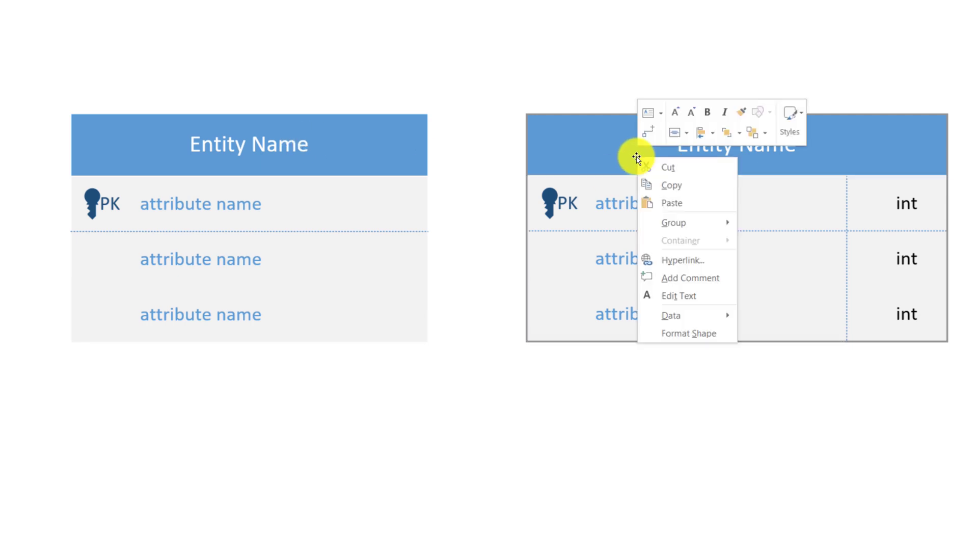
click(667, 167)
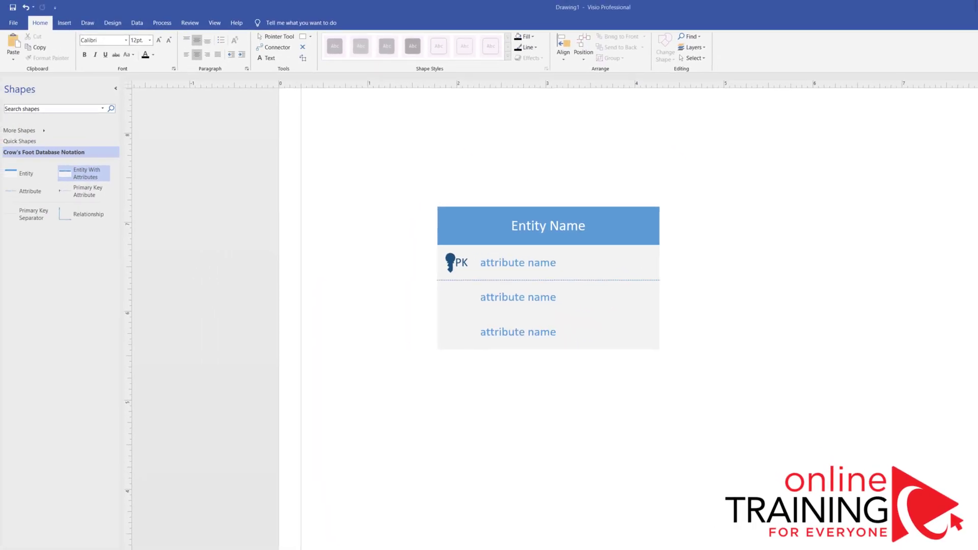
Add a text box above the entity titled 'Online Ecommerce Store ERD Diagram'
click(297, 67)
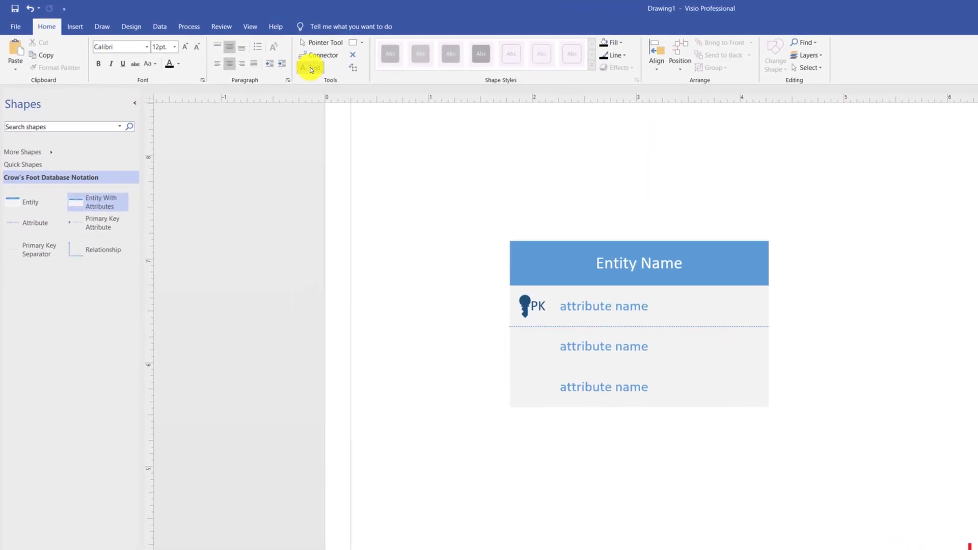
click(356, 128)
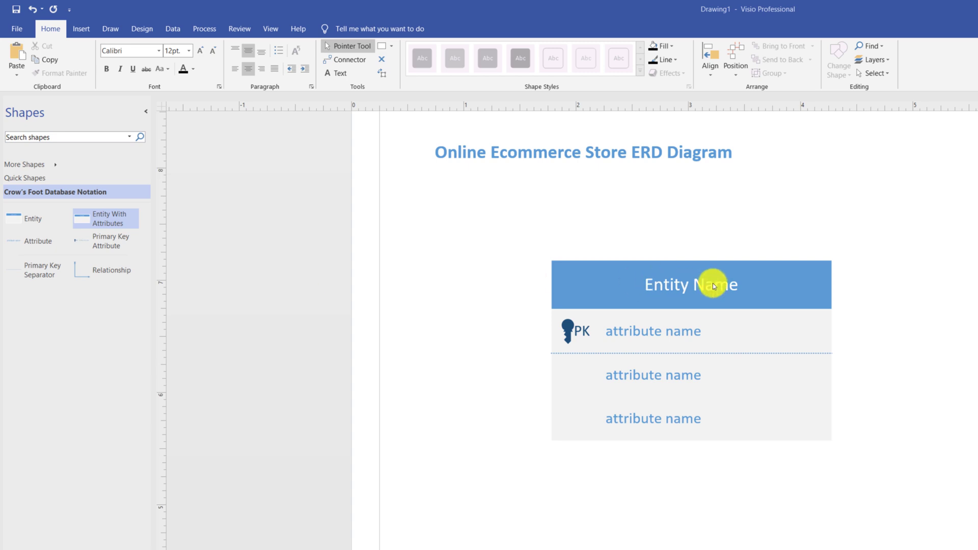
Replace the entity header text 'Entity Name' with 'Customers'
click(652, 282)
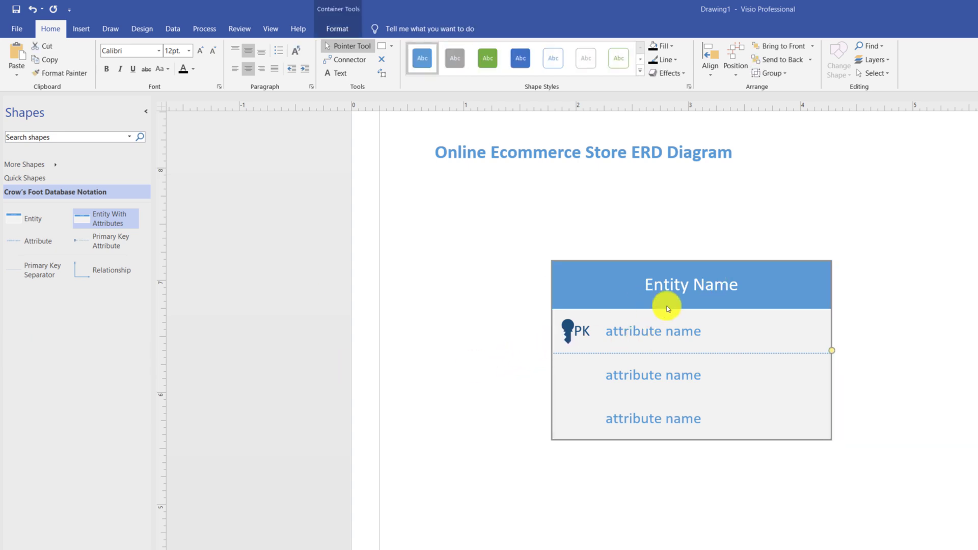
double_click(697, 288)
drag(746, 284, 626, 283)
text(Customers)
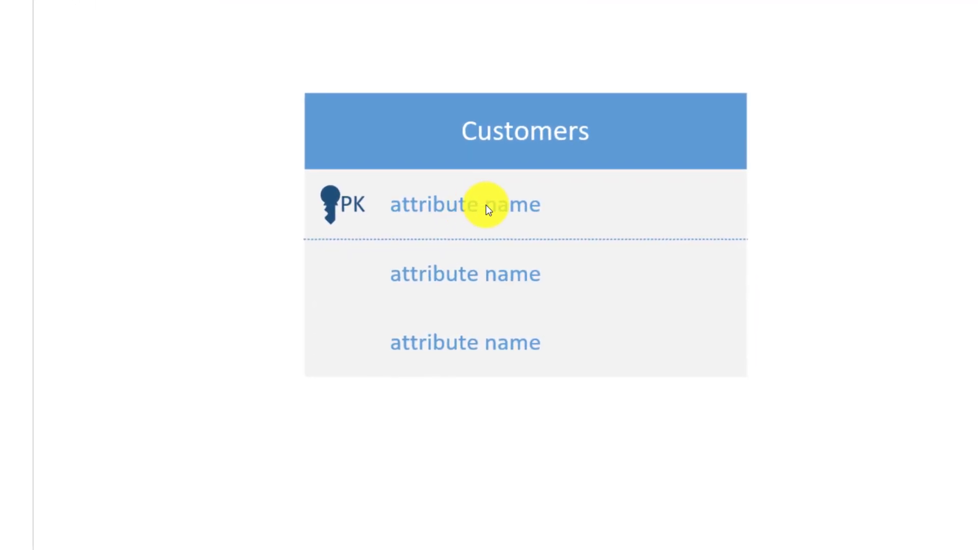
double_click(487, 205)
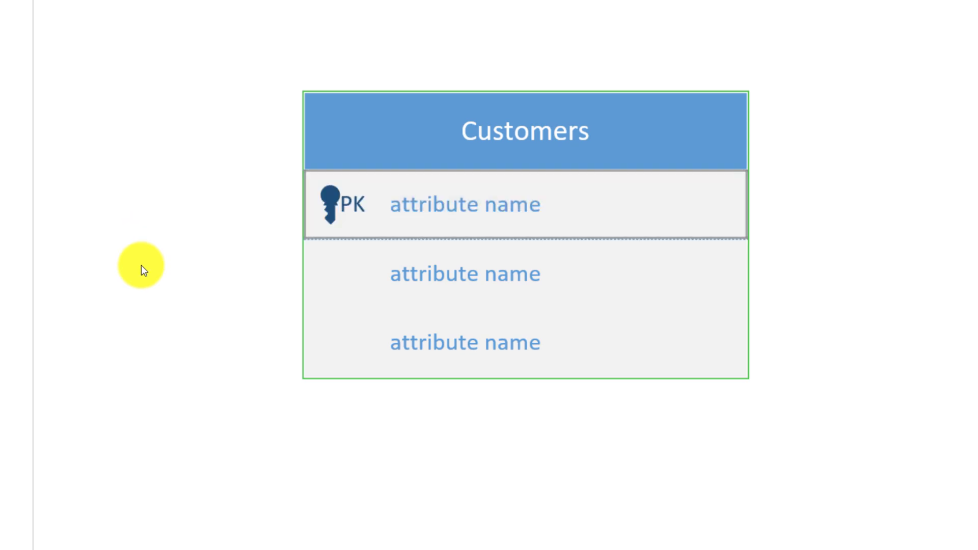
click(135, 460)
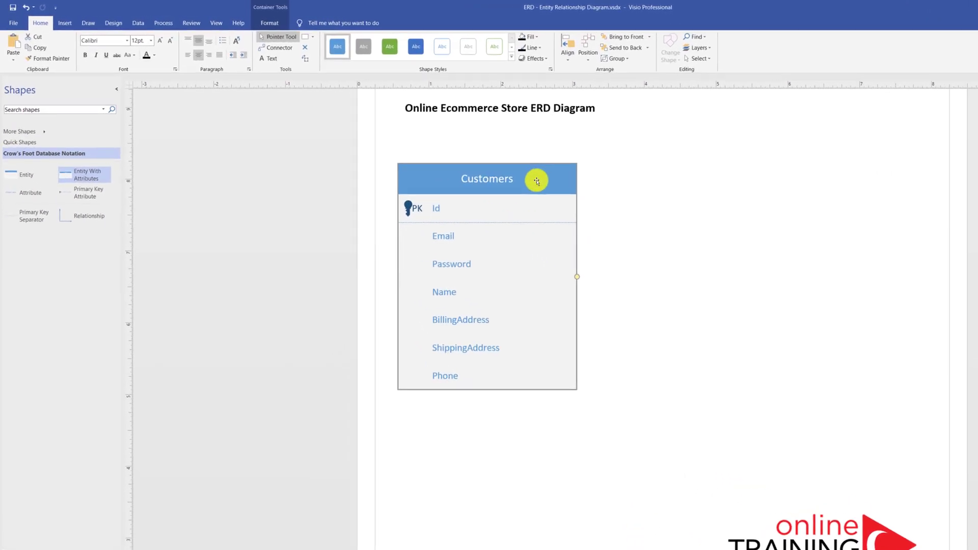
Paste a duplicate of the Customers entity to the right of the original
click(47, 54)
key(ctrl+v)
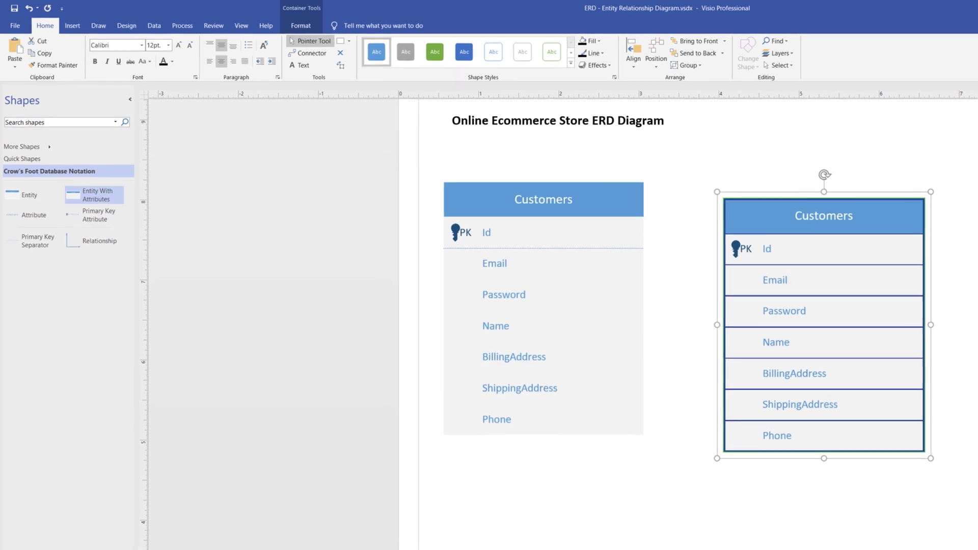
click(886, 224)
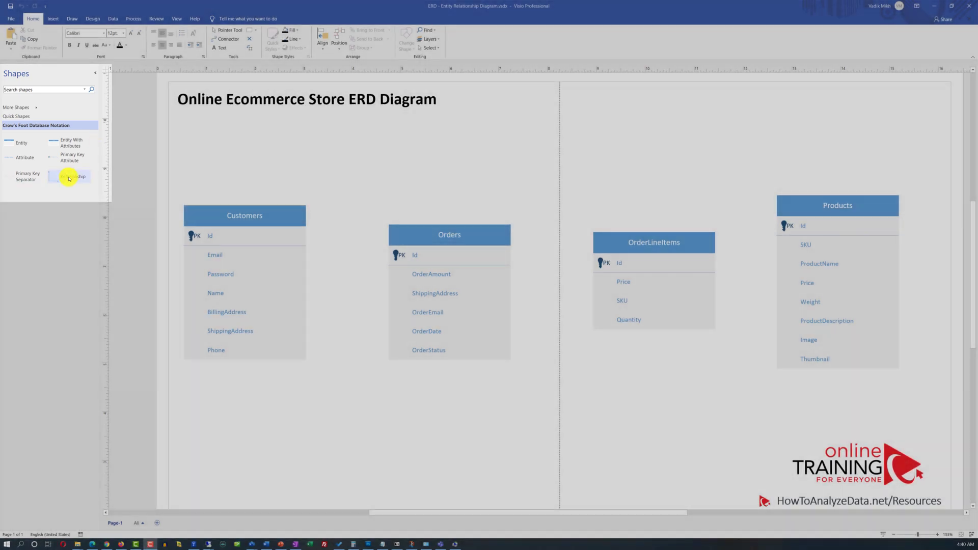
Drop a Relationship connector and glue its ends to the Customers and Orders entities
drag(68, 177, 333, 260)
drag(550, 297, 551, 297)
drag(594, 161, 699, 365)
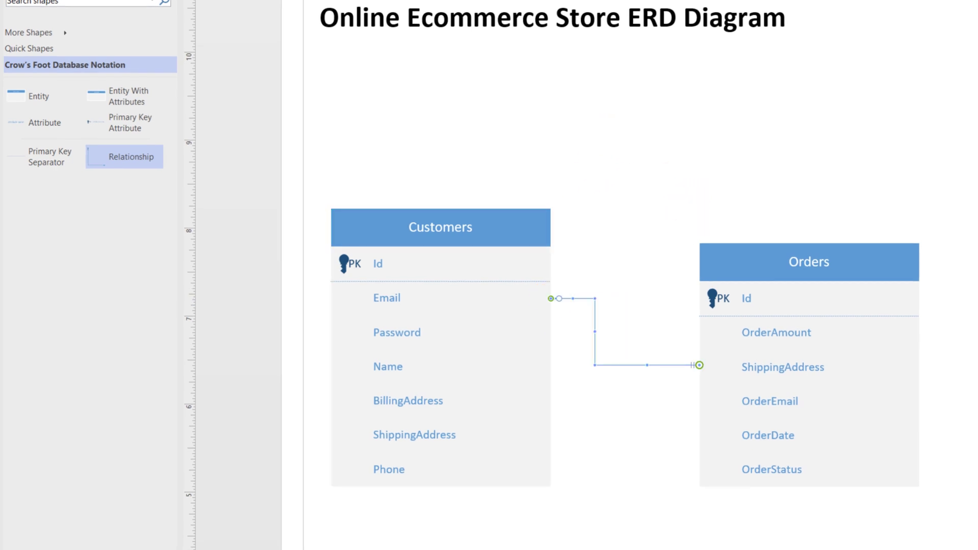
click(502, 357)
click(504, 238)
Nudge the Customers entity down until its connector to Orders runs straight
click(506, 237)
click(538, 221)
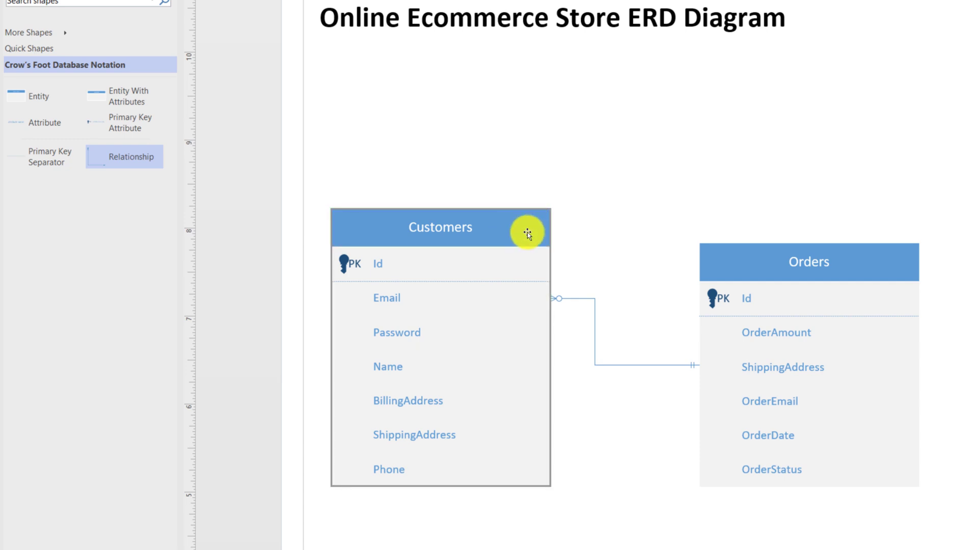
key(Down)
key(Down)
key(Down)
key(Down)
key(Down)
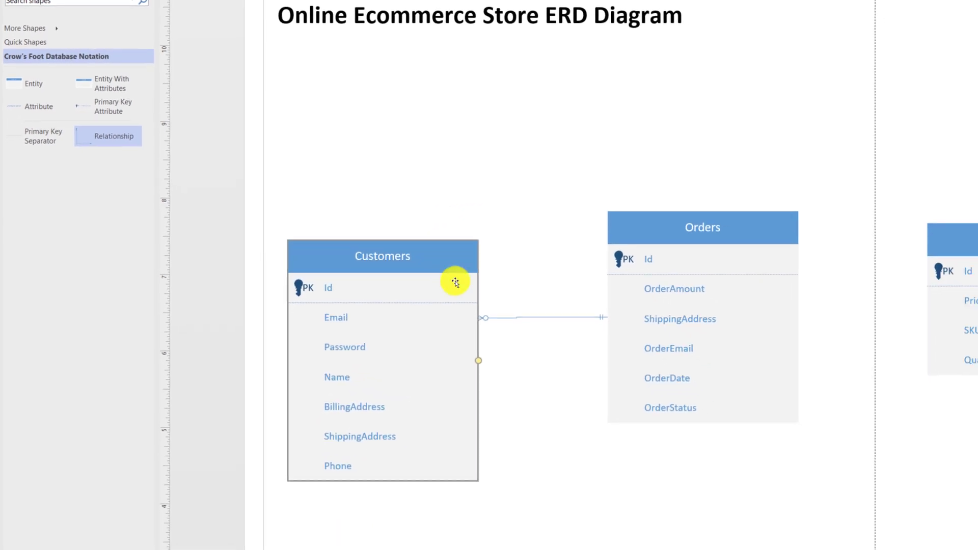
scroll(436, 308, up, 2)
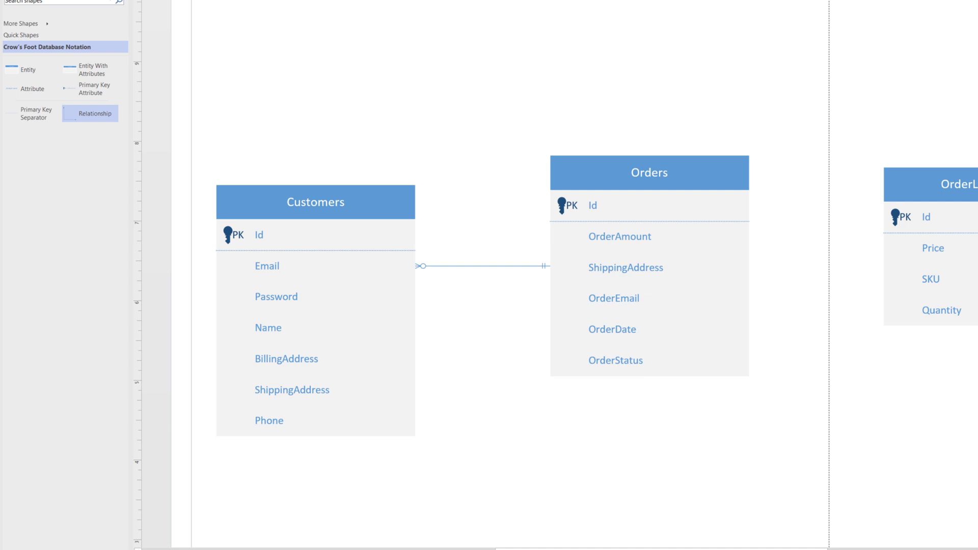
click(457, 266)
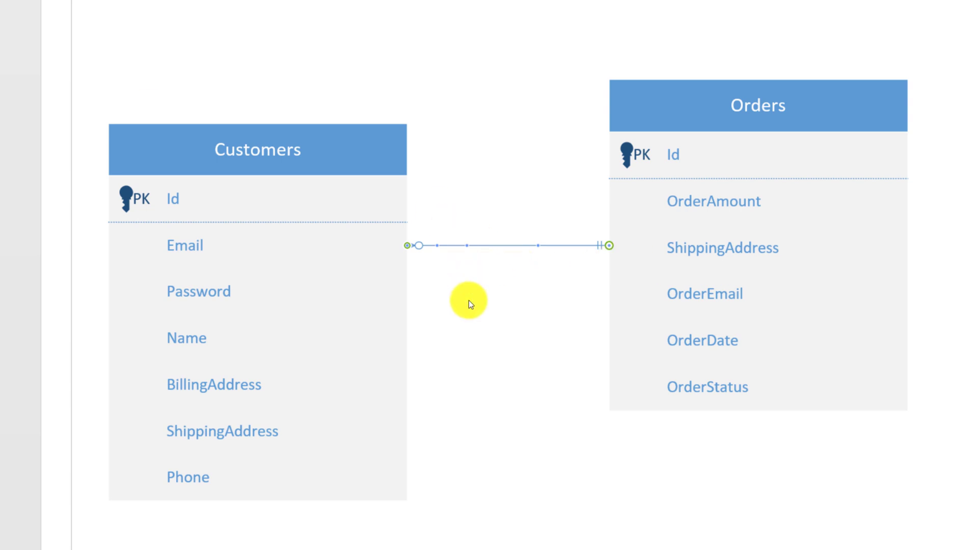
Set the connector's Customers end to '1 and only 1' and its Orders end to '1 or more'
right_click(491, 245)
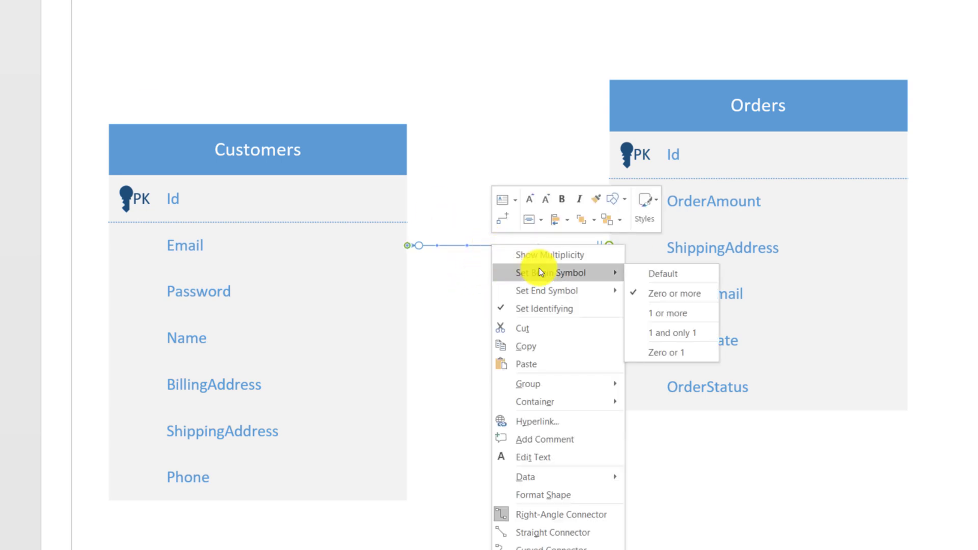
click(681, 332)
right_click(625, 245)
mouse_move(661, 291)
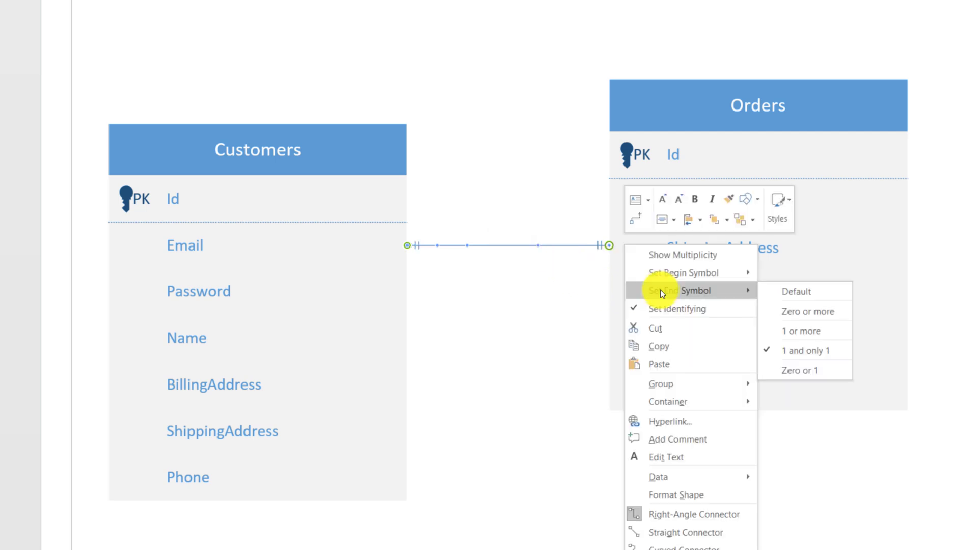
click(802, 334)
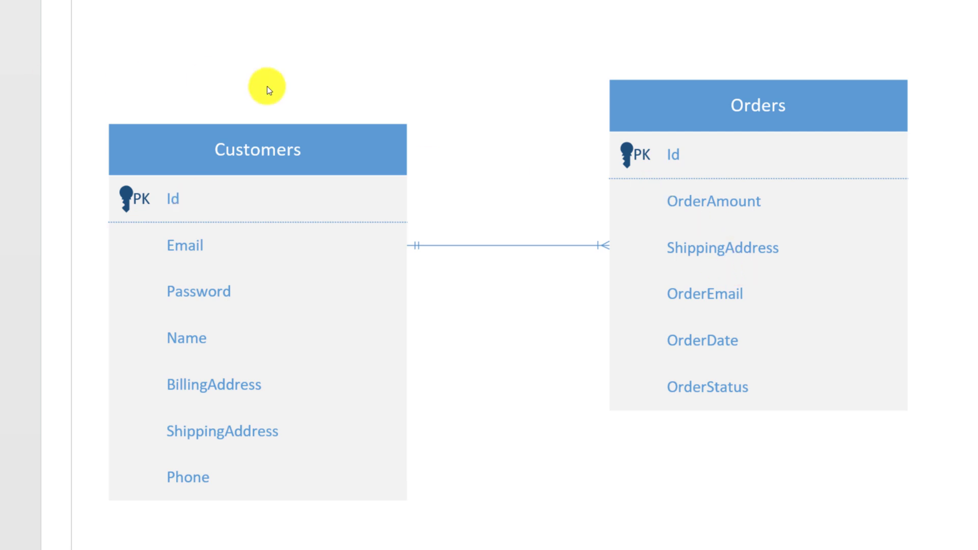
Insert a new primary key attribute row below Id in the Orders entity
click(674, 157)
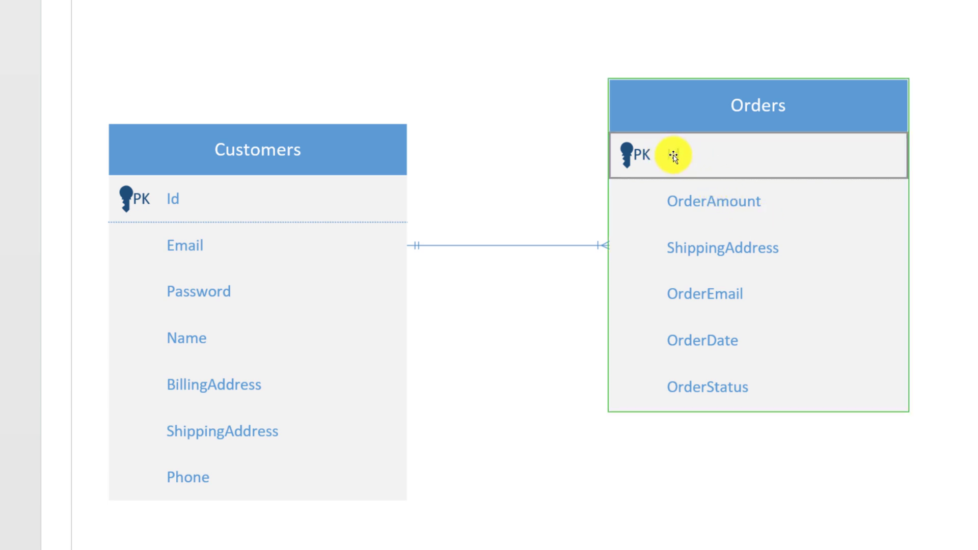
right_click(674, 156)
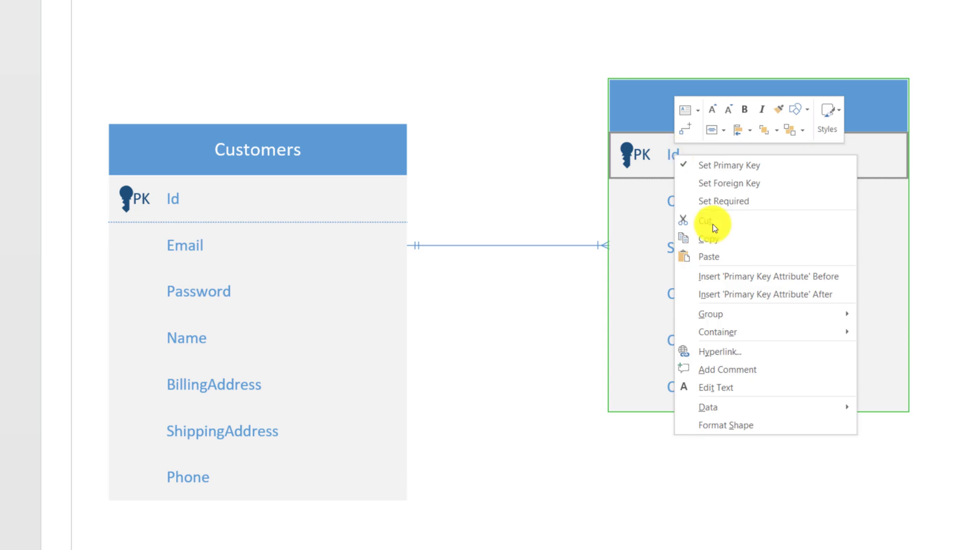
click(759, 294)
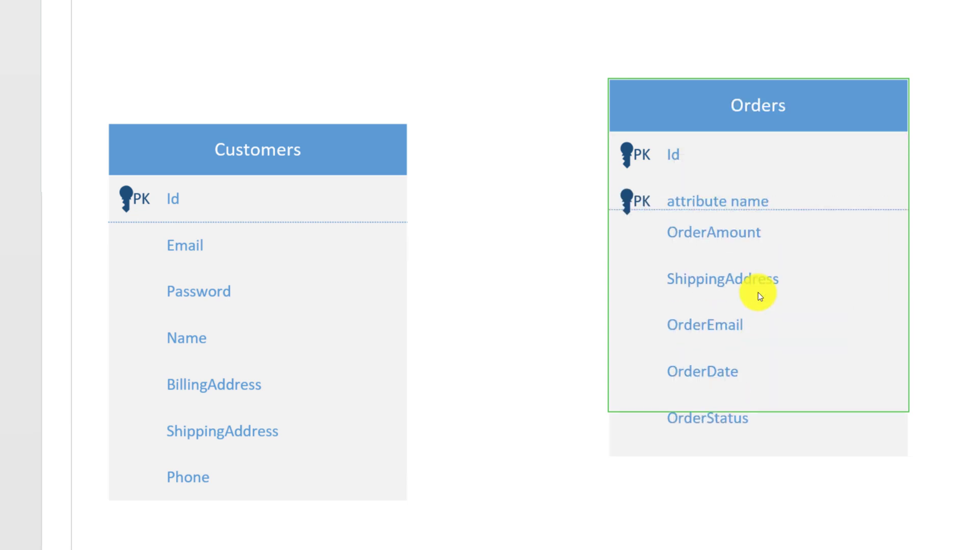
double_click(641, 203)
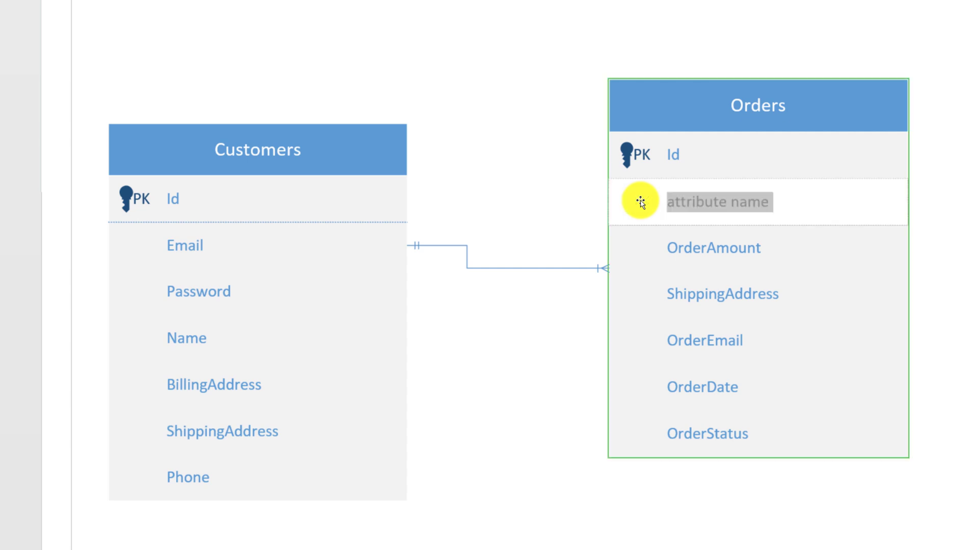
click(644, 273)
click(612, 201)
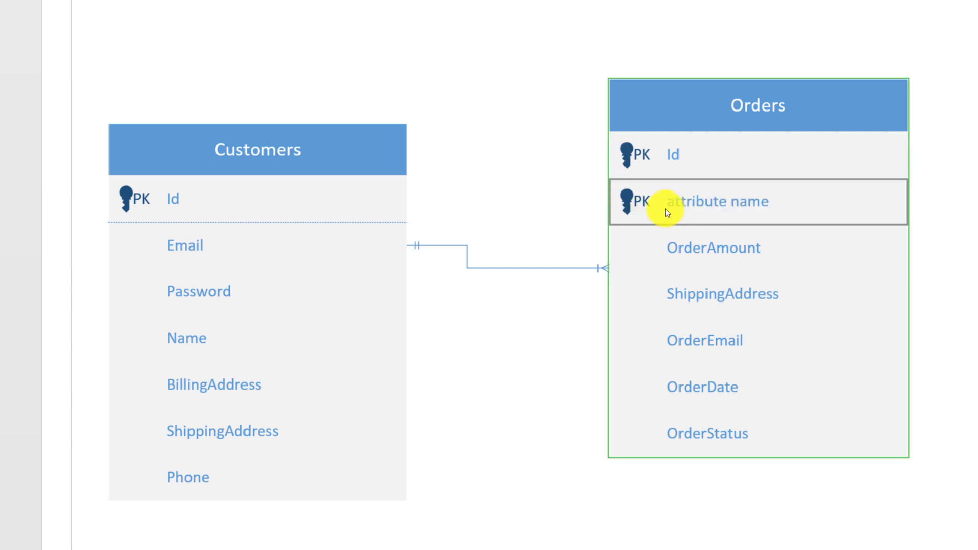
Flag the new row as a foreign key, remove its primary key status, and start renaming it
right_click(694, 203)
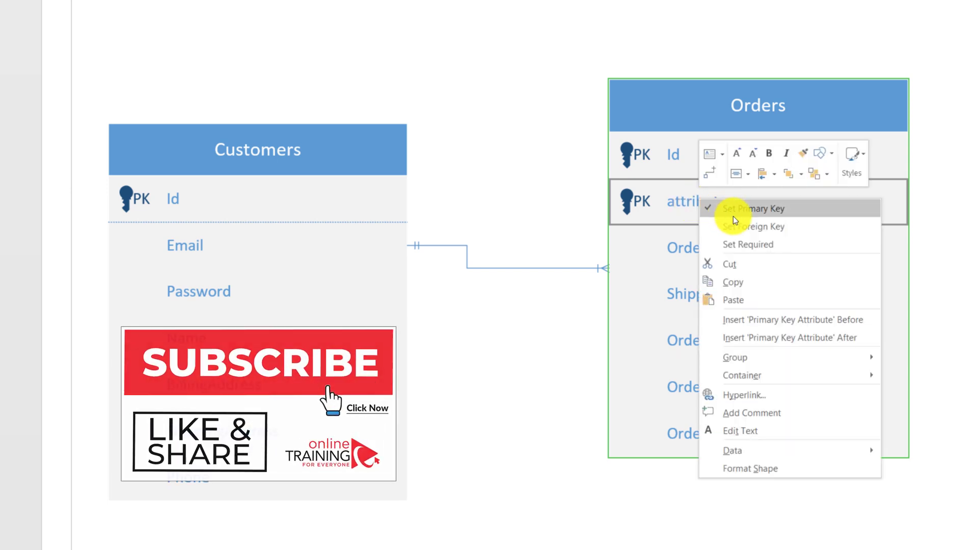
click(739, 227)
right_click(688, 209)
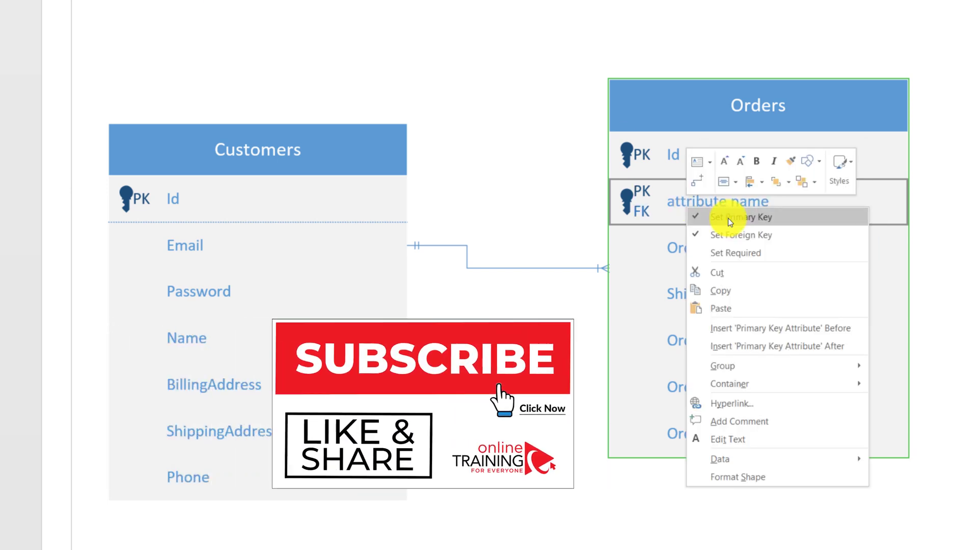
click(728, 219)
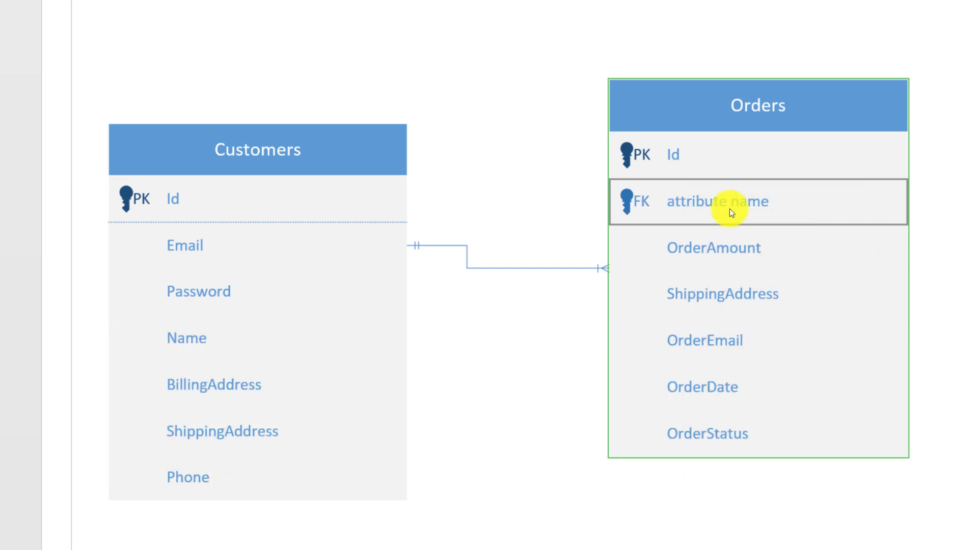
click(738, 204)
key(ctrl+a)
Enter Customer_id as the attribute row's name and confirm it
text(Customer_id)
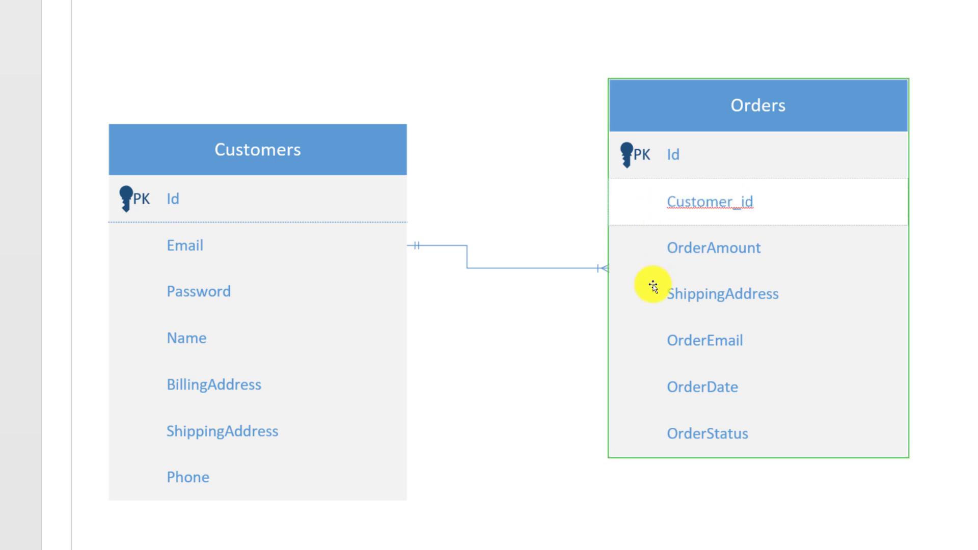
click(646, 298)
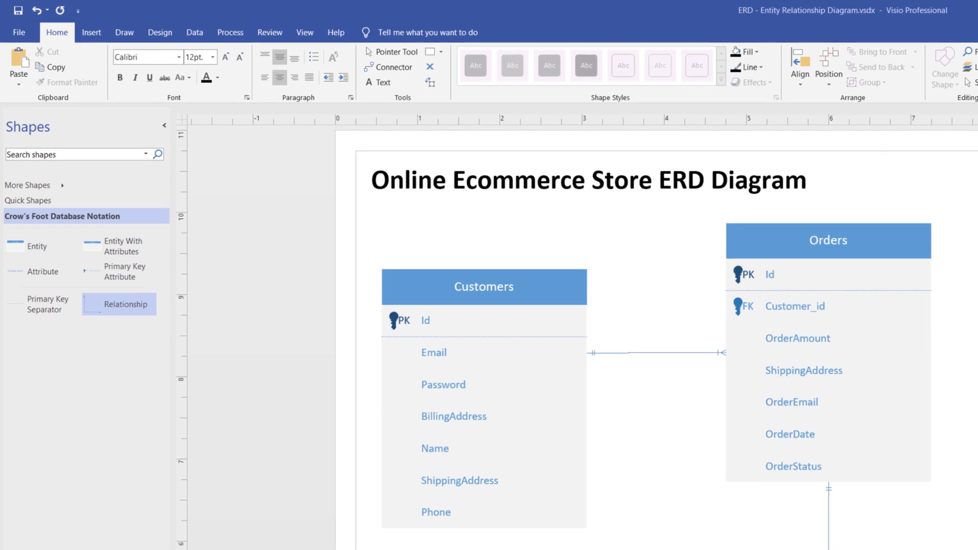
Apply the blue Sequence theme from the Design themes gallery and view its colour variants
click(160, 32)
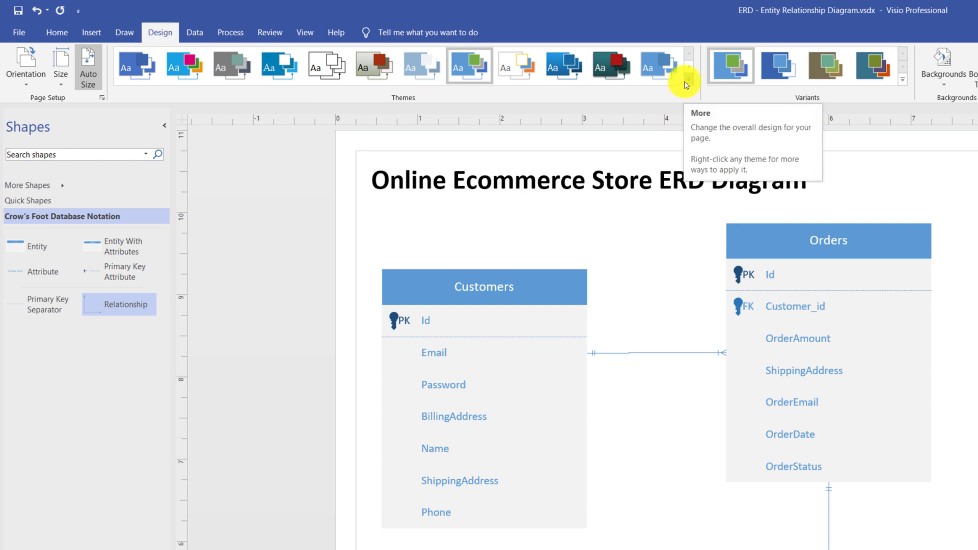
click(689, 81)
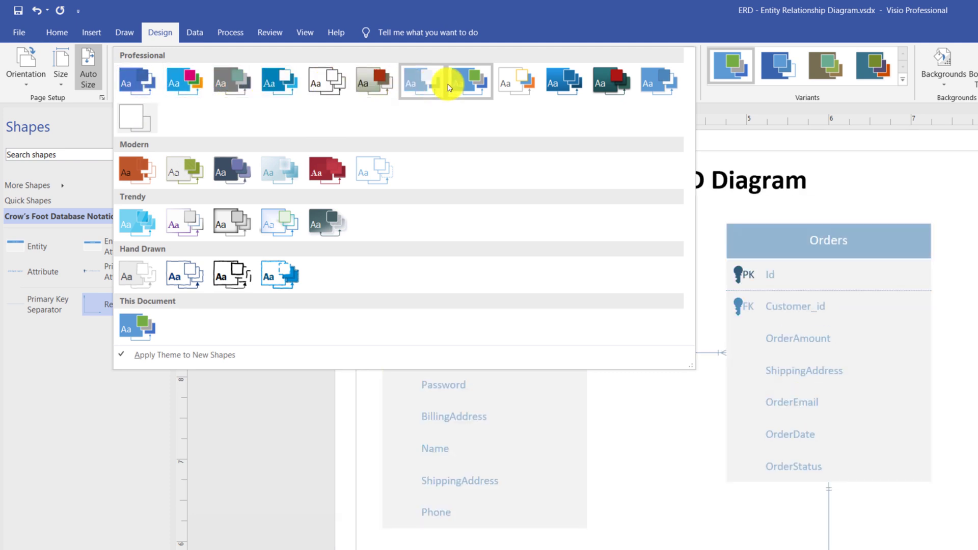
click(568, 83)
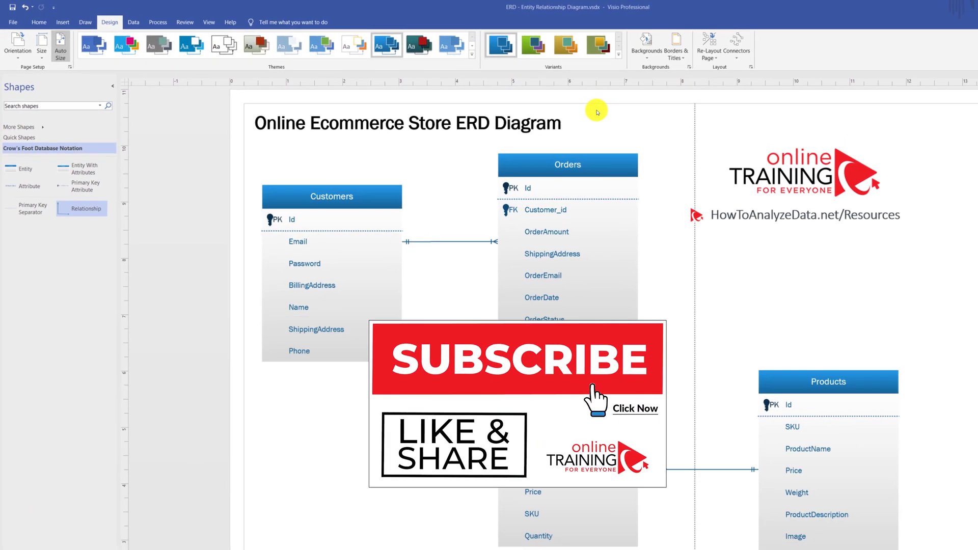
click(593, 53)
mouse_move(560, 59)
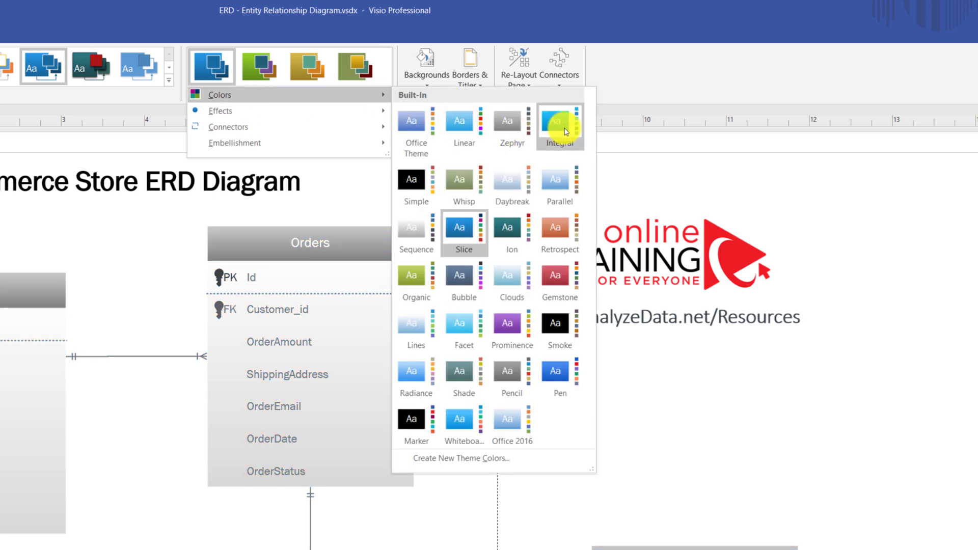
Give the page the grey diagonal background, replacing an initial solid blue one
click(135, 204)
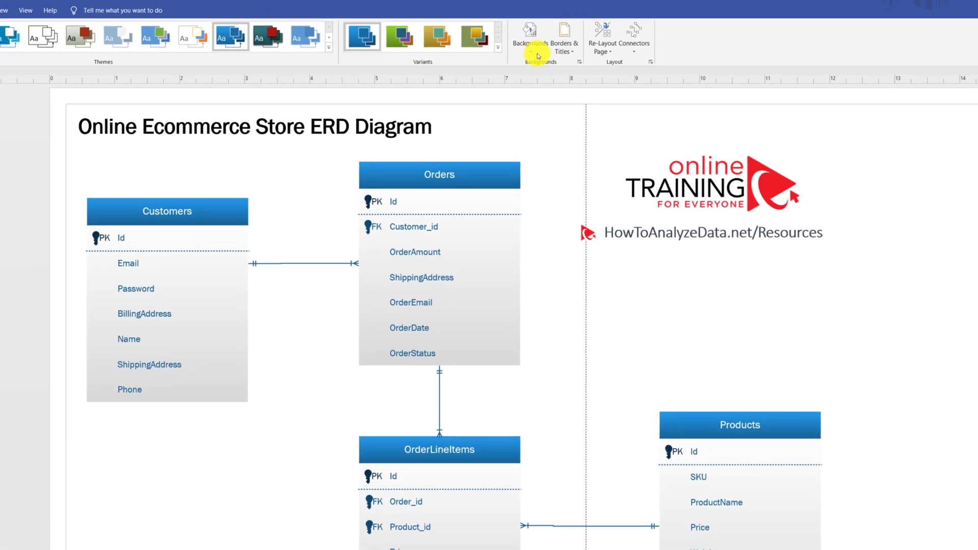
click(538, 55)
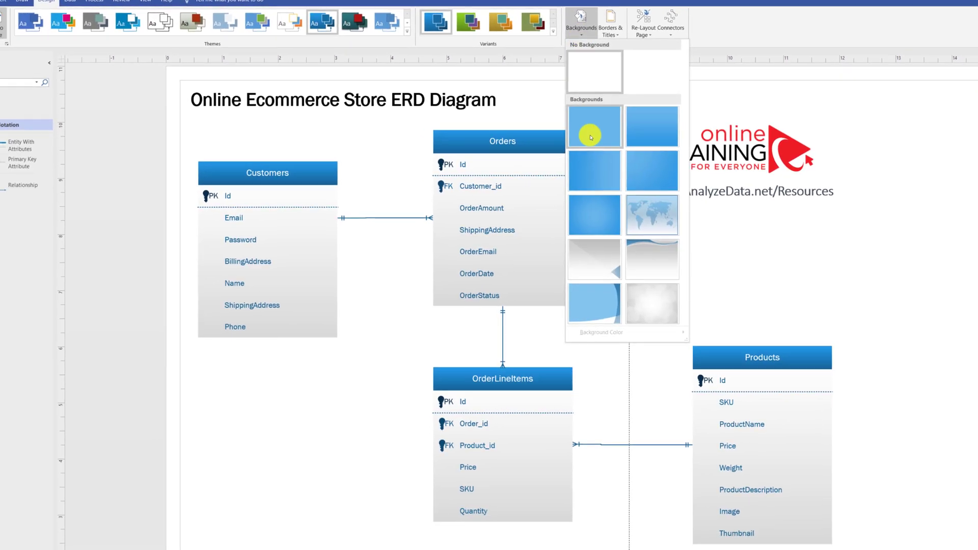
click(594, 127)
click(583, 30)
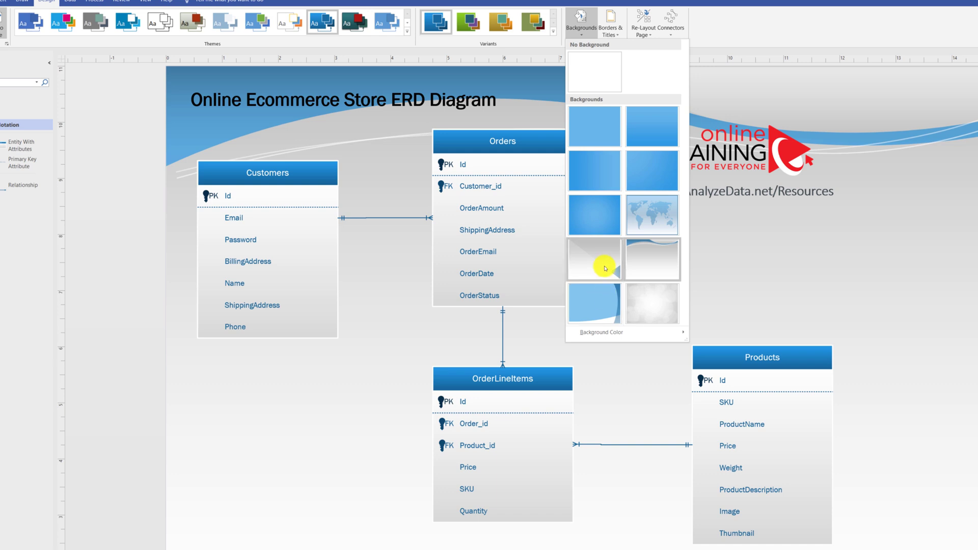
click(606, 269)
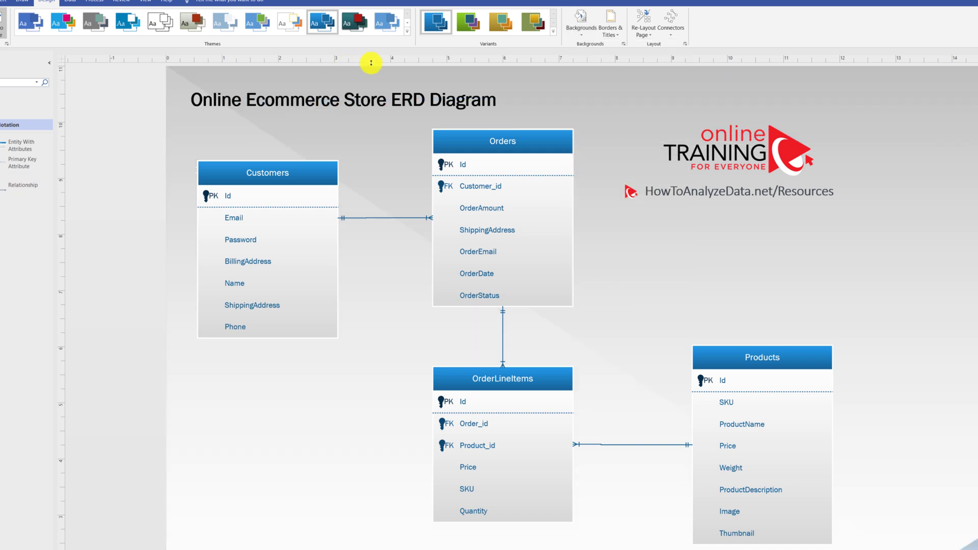
Add a title border framing the page
click(620, 37)
click(697, 307)
click(610, 32)
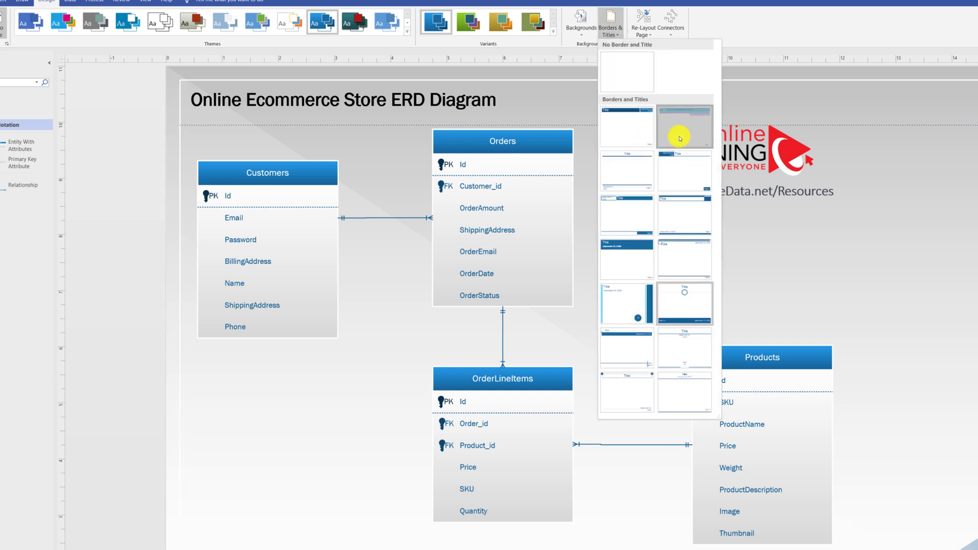
key(Escape)
Save the diagram with Ctrl+S, bringing up the Save As page
key(ctrl+s)
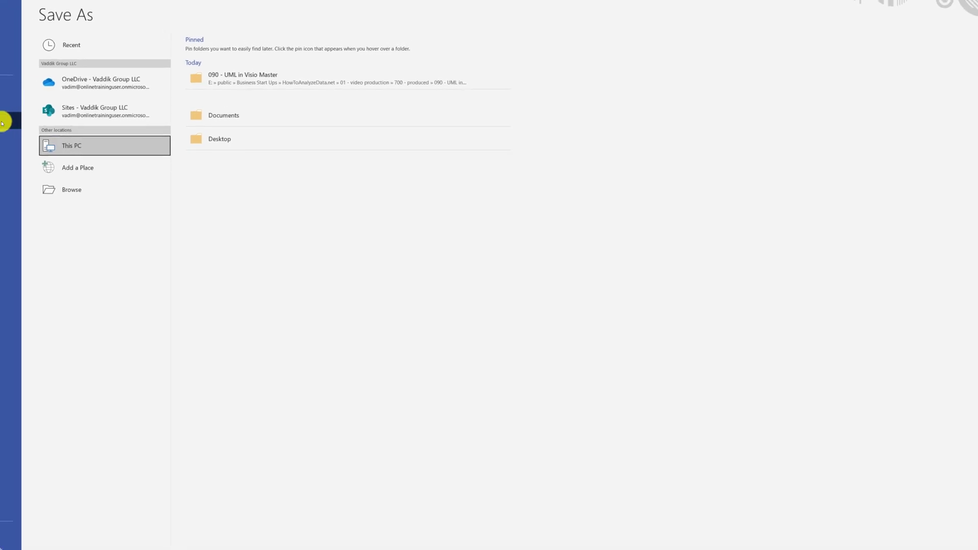